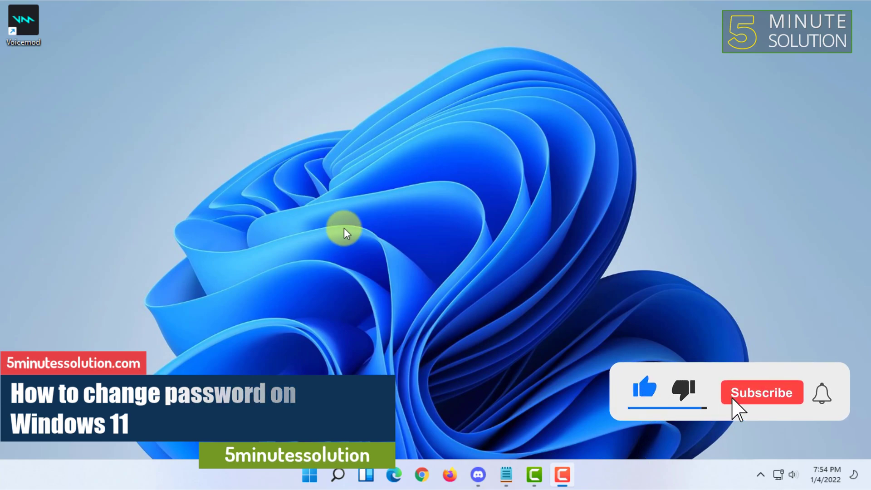
Step: Search the Start menu for 'control panel' and launch it
click(309, 474)
click(376, 51)
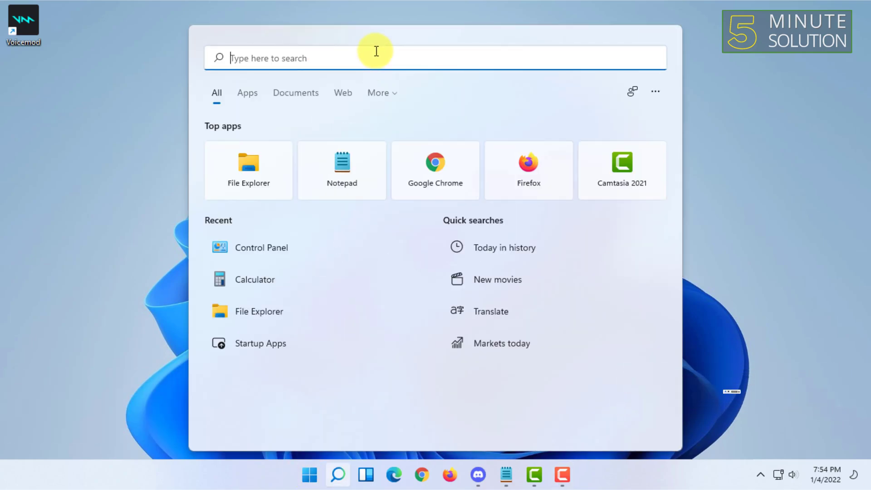
text(control panel)
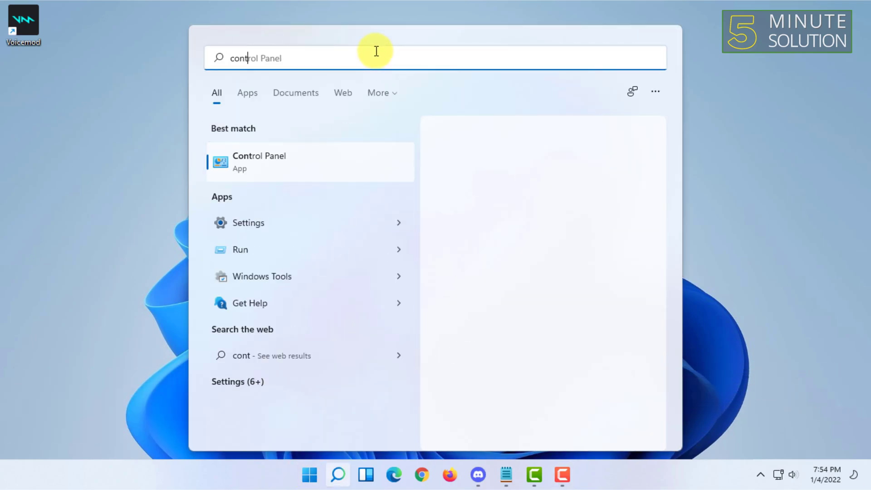
key(Return)
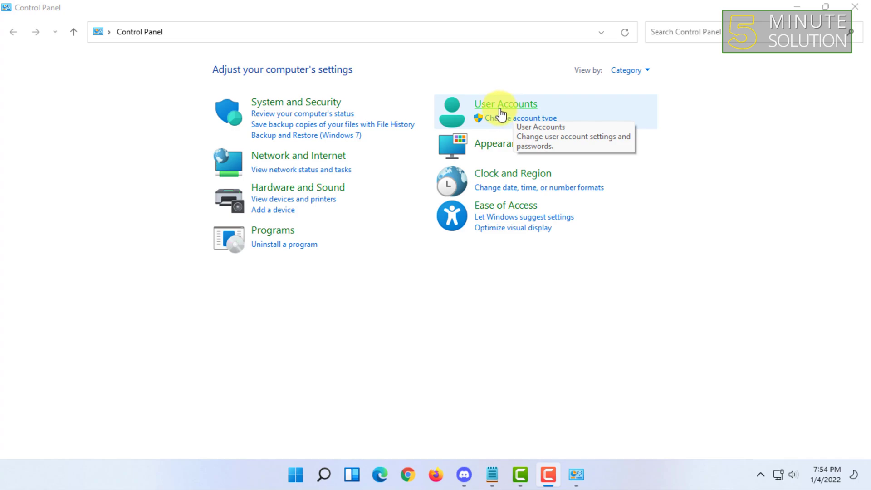
Step: Go through User Accounts to the 'Manage another account' list of local users
click(500, 109)
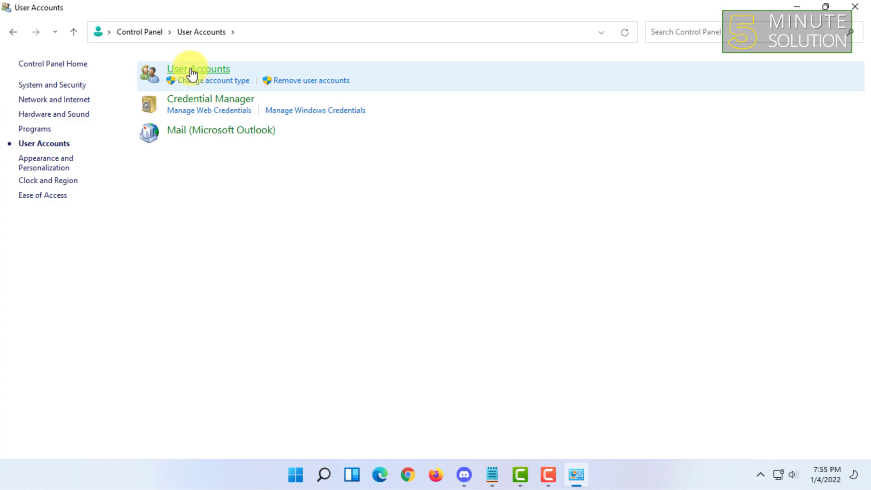
click(192, 71)
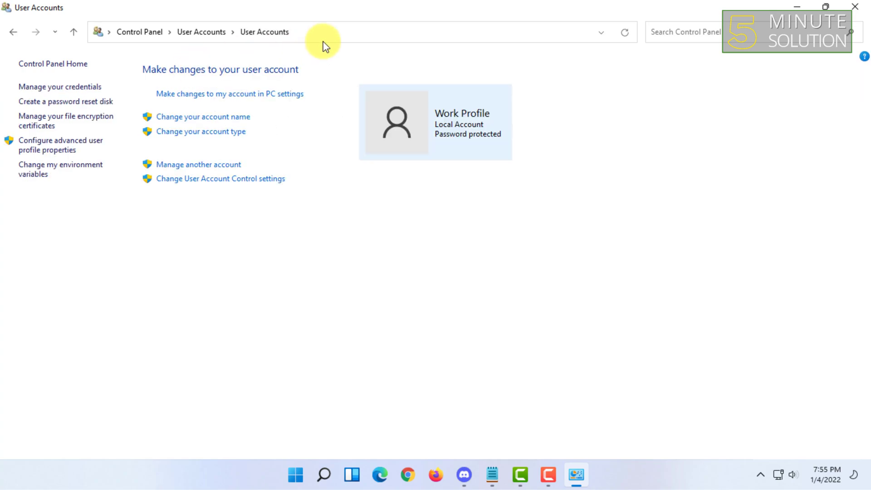
click(219, 170)
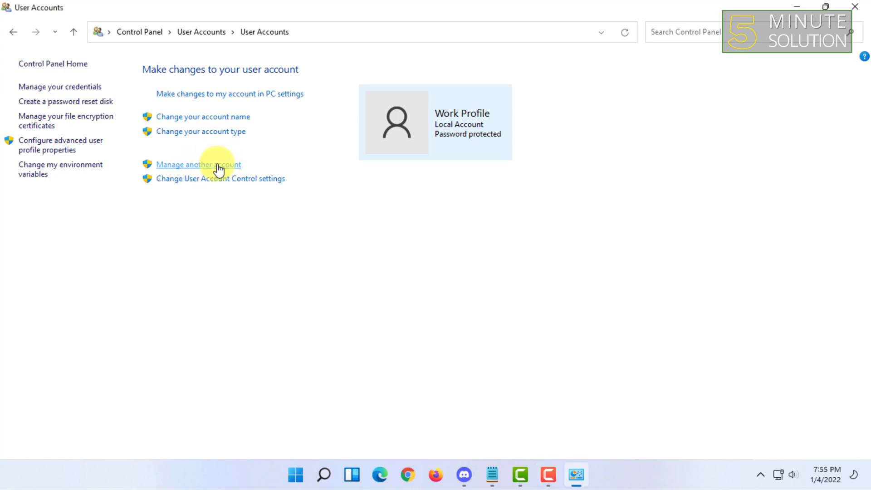
click(218, 169)
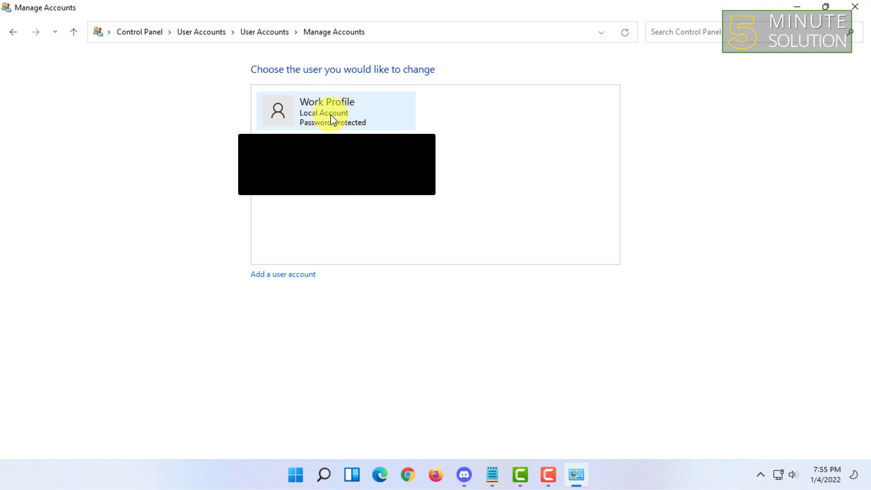
Step: Select the Work Profile account tile
click(343, 122)
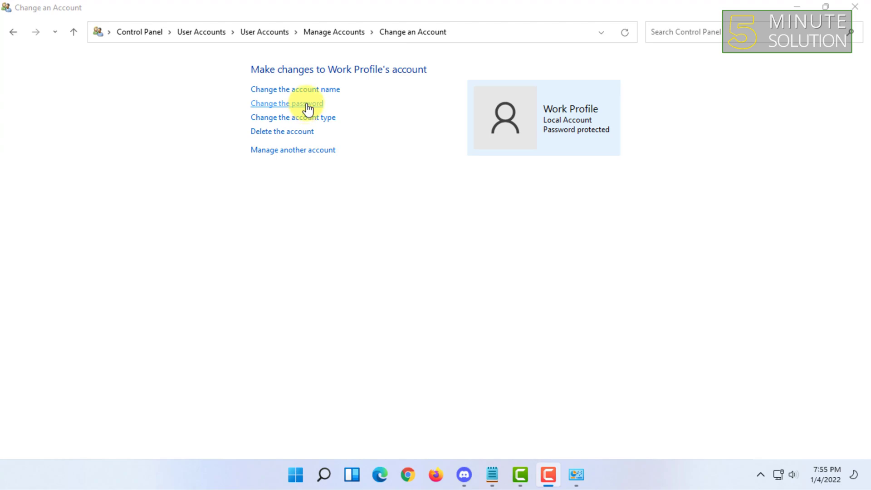
click(308, 108)
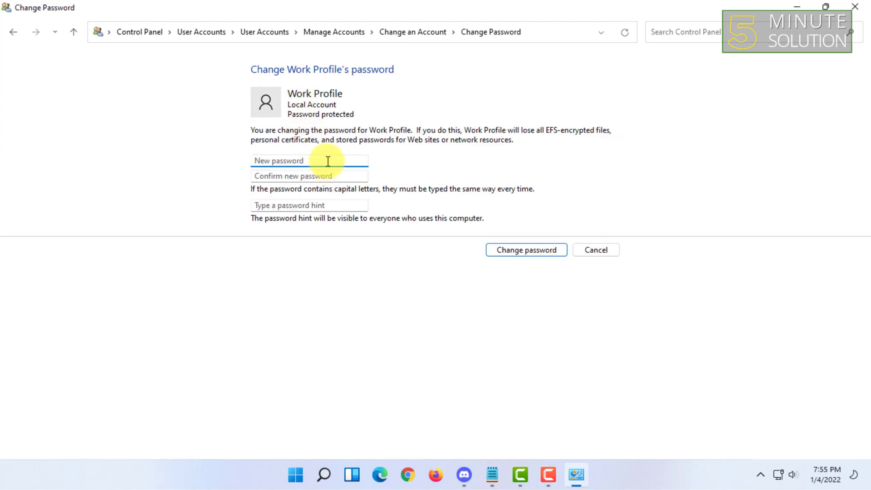
text(1)
click(326, 176)
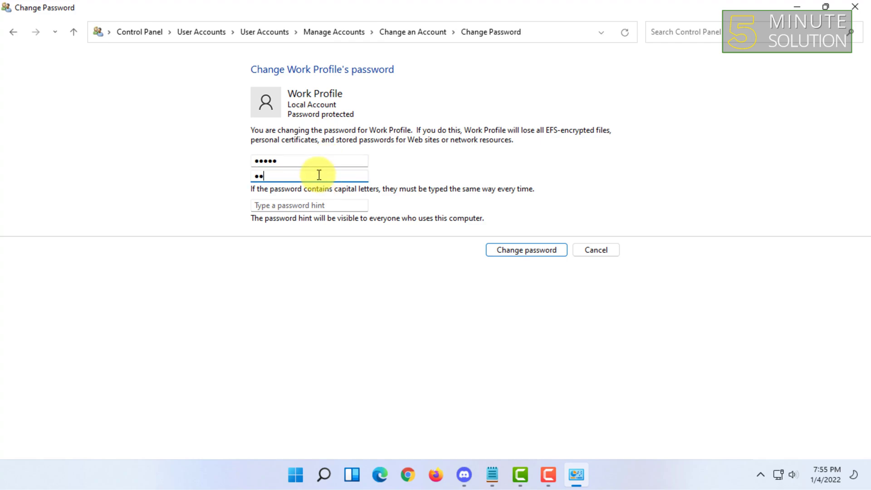
double_click(248, 175)
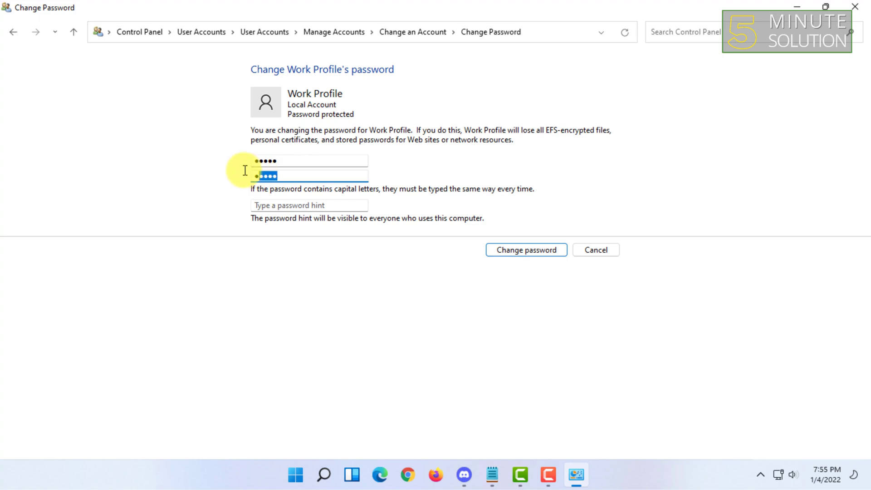
click(269, 205)
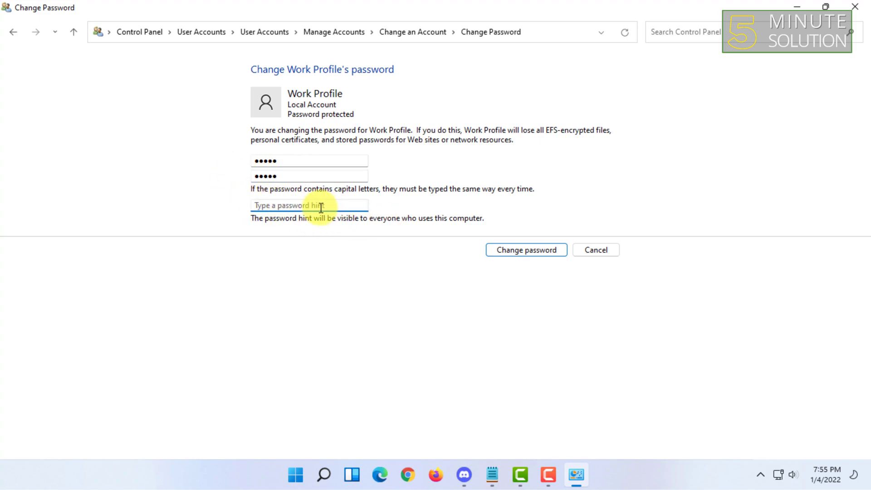
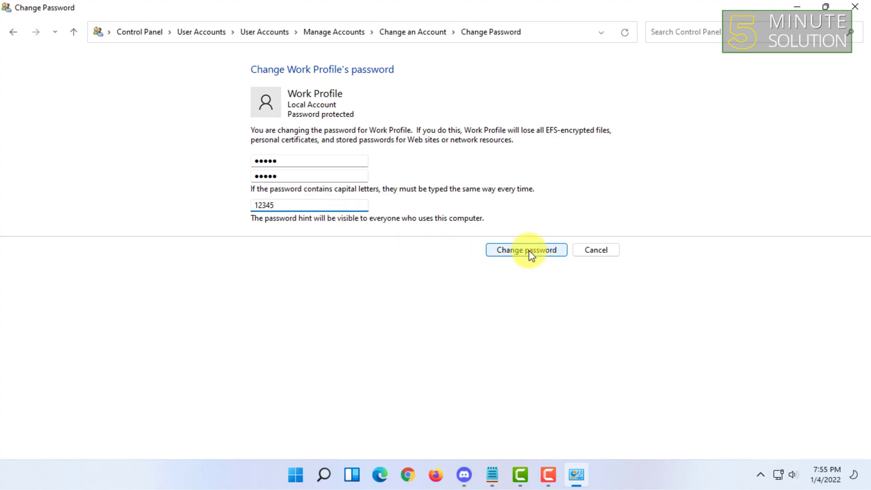
drag(292, 205, 249, 203)
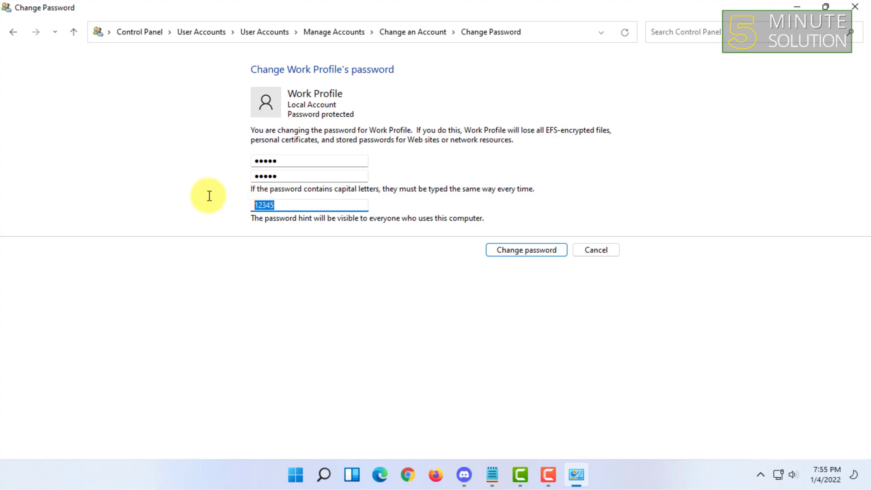
key(Right)
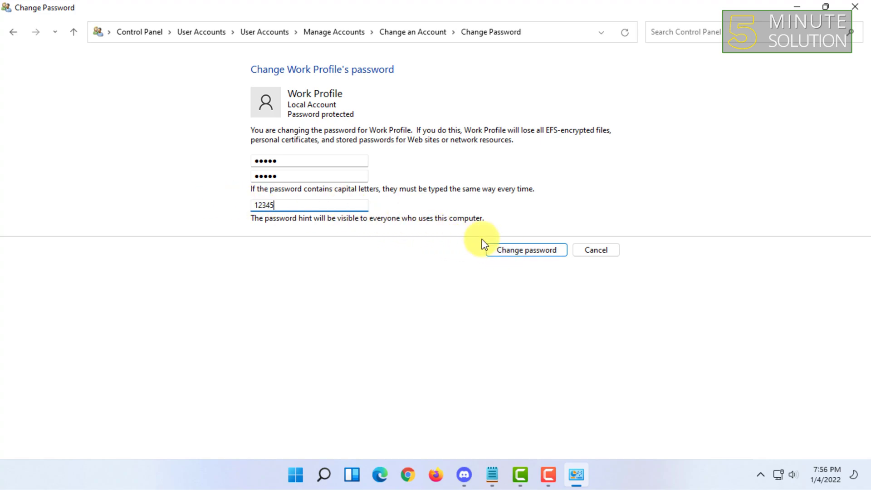
Step: Confirm Work Profile's new password with the Change password button
click(524, 251)
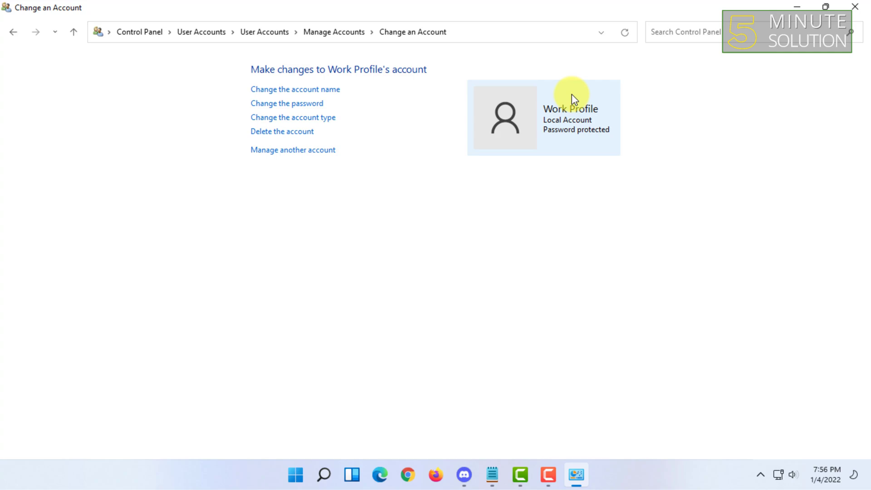
Step: Minimize the Control Panel window to show the desktop
click(798, 6)
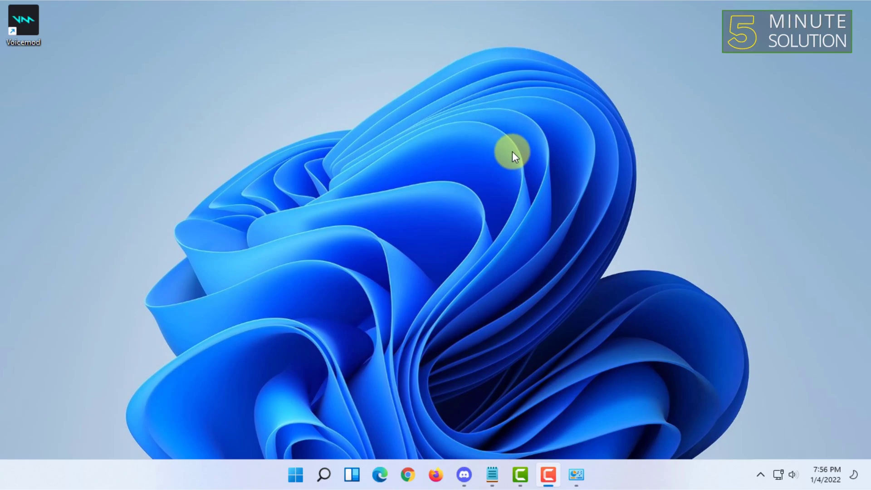